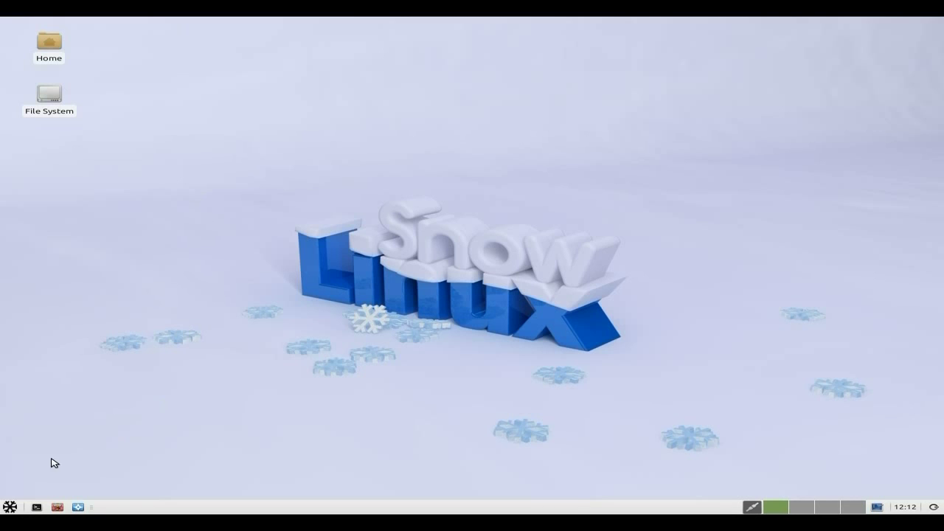
- Bring up the Xfce applications menu listing Terminal, File Manager and Web Browser
left_click(10, 507)
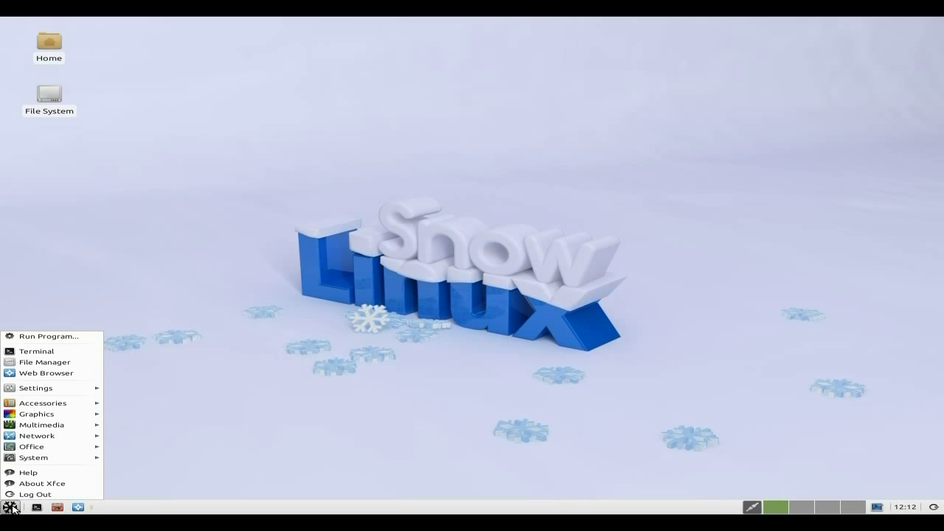
- Launch Iceweasel, search Google for bbc and go to BBC - Homepage
left_click(47, 374)
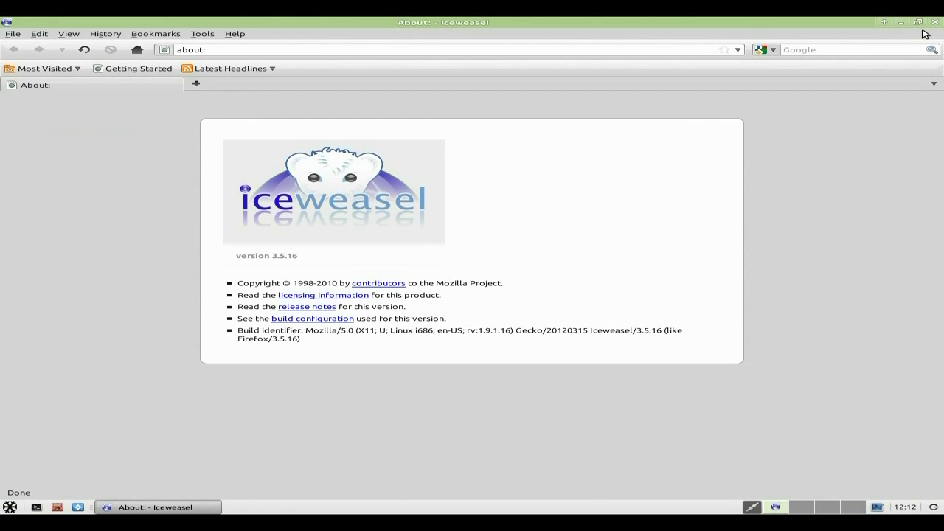
left_click(826, 49)
key("Return")
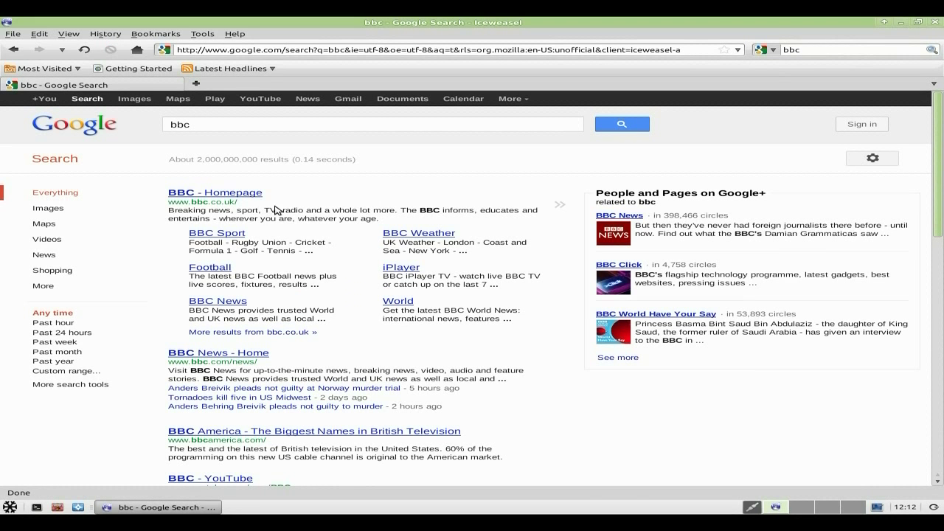
left_click(252, 194)
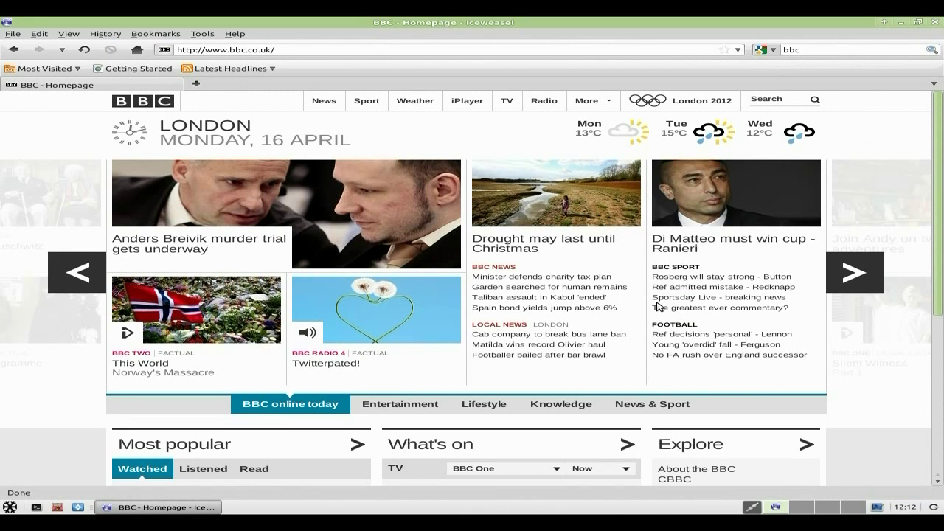
- Replace the search with youtube and run the Google search
left_click(829, 49)
key("BackSpace")
key("BackSpace")
type("youtube")
key("Return")
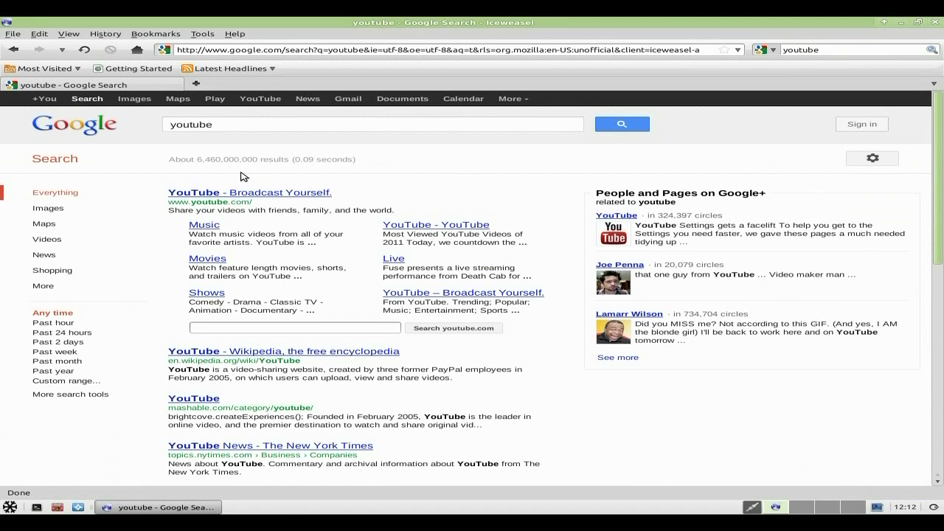
- Go to YouTube, search for sneekylinux and pick the Linux Cider Free And Open Source video
left_click(273, 191)
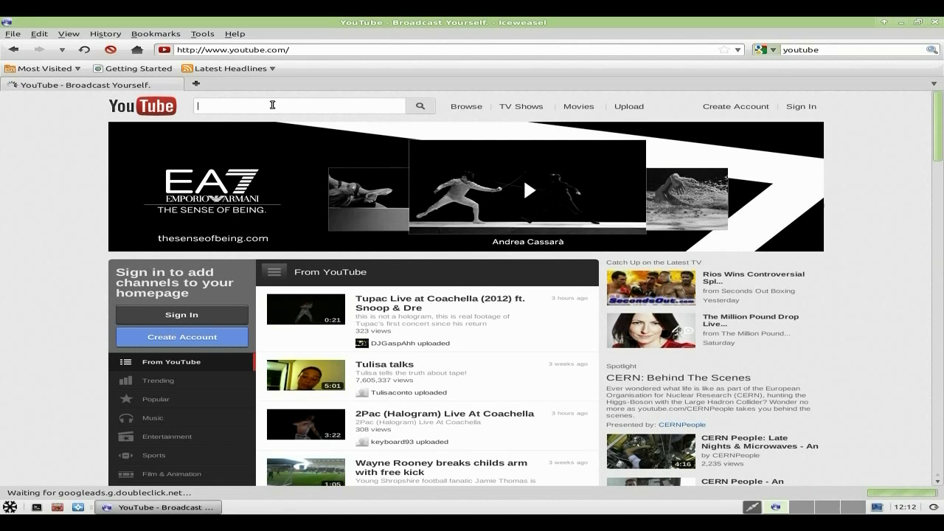
type("sneekylinux")
key("Return")
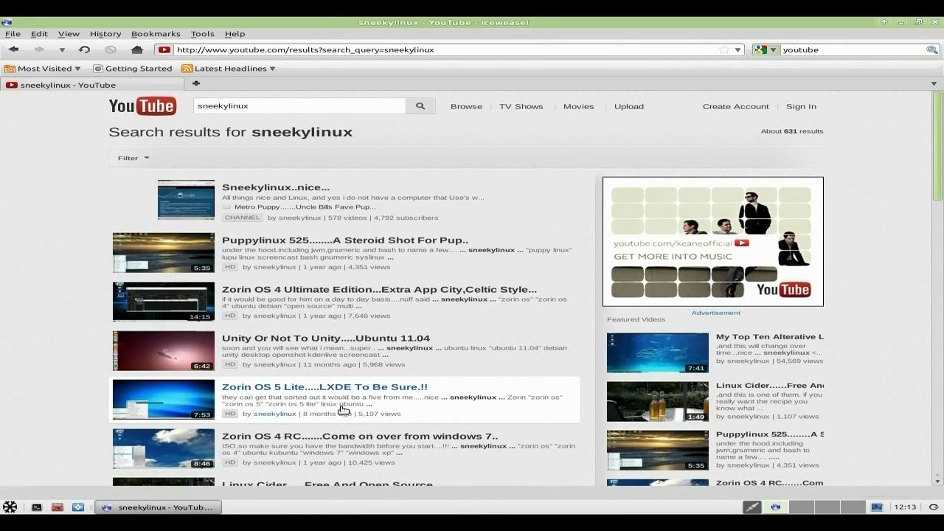
scroll(463, 302, "down", 2)
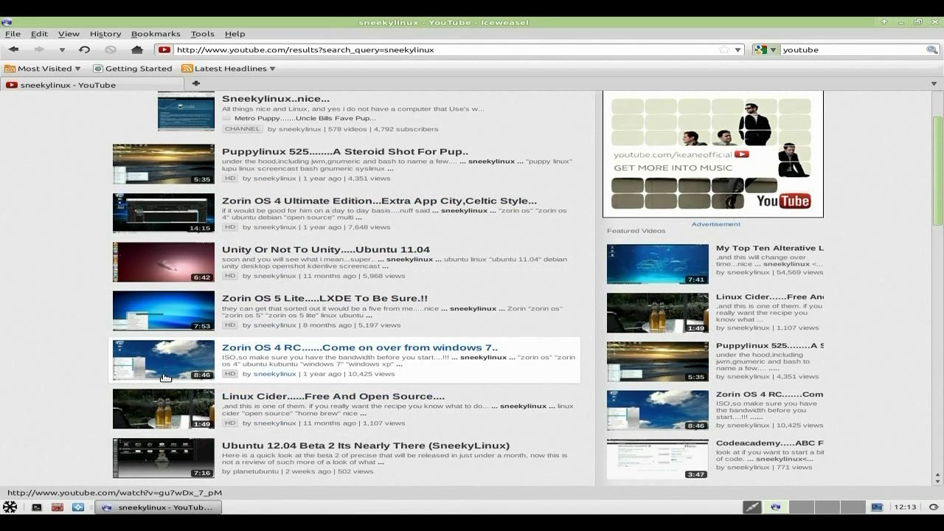
left_click(178, 413)
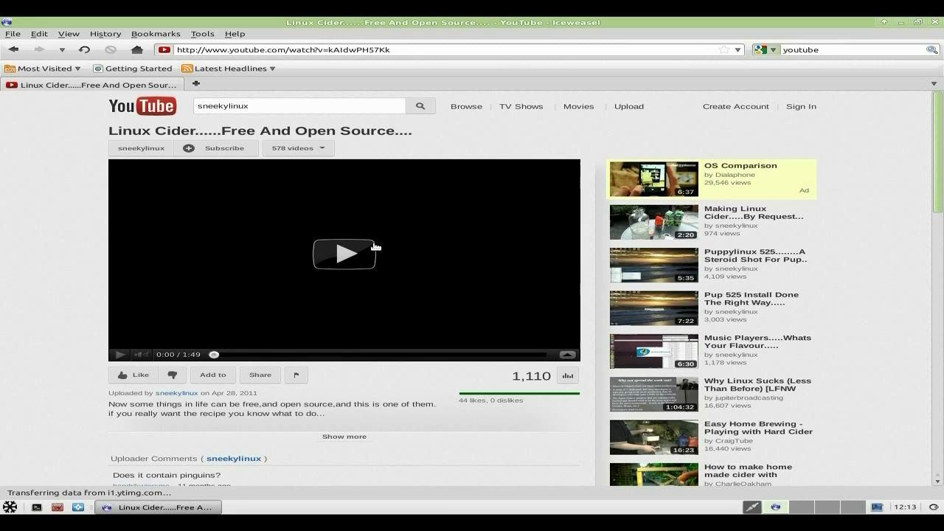
- Play the Linux Cider video briefly, then close the Iceweasel window
left_click(349, 255)
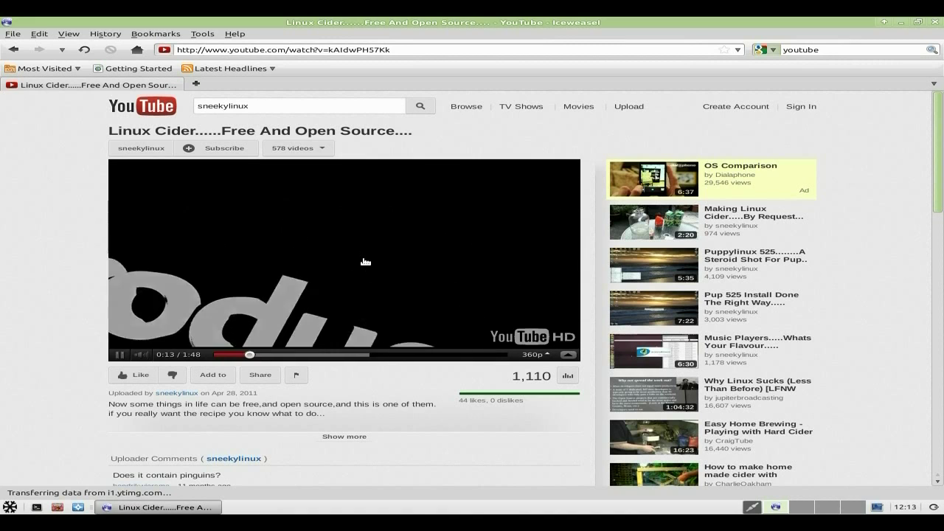
left_click(938, 23)
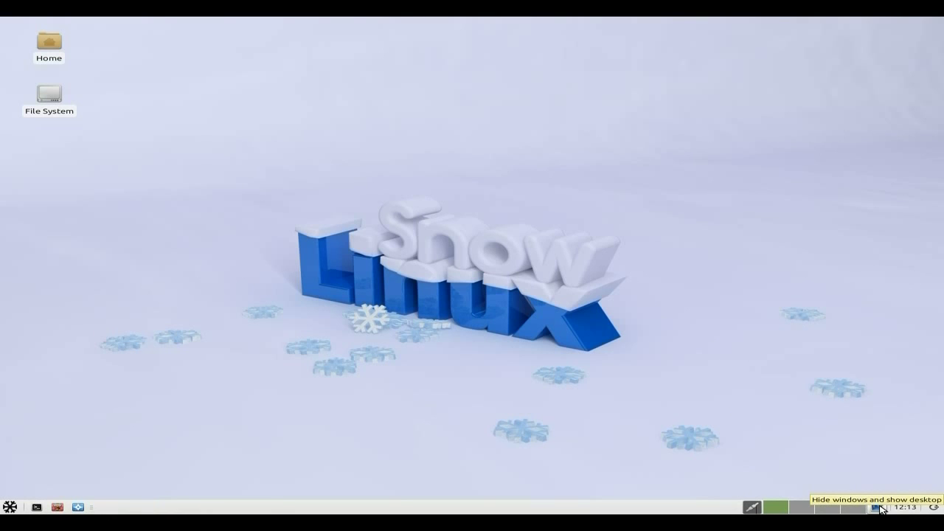
- Bring up the taskbar clock's context menu and dismiss it
mouse_move(904, 509)
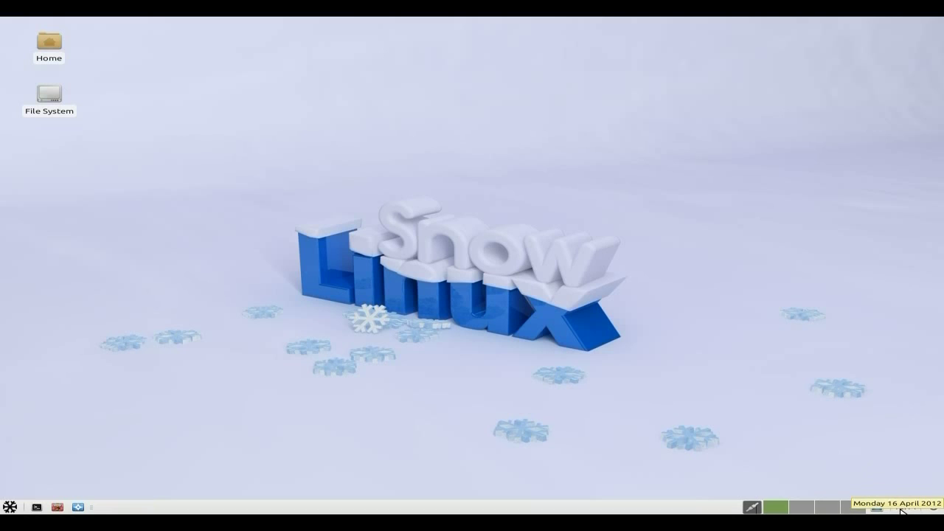
right_click(901, 510)
left_click(713, 246)
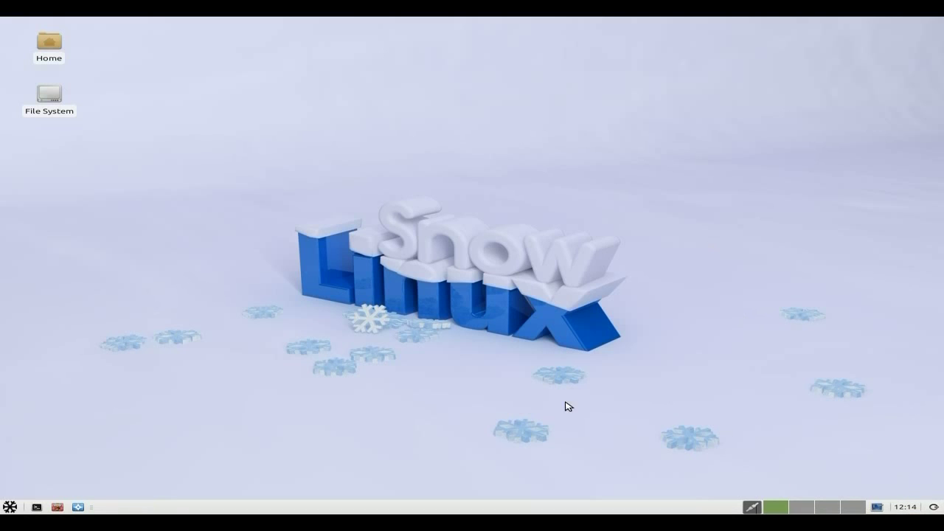
- Show the Office category (AbiWord, Dictionary, ePDFViewer, Orage) in the applications menu
left_click(9, 507)
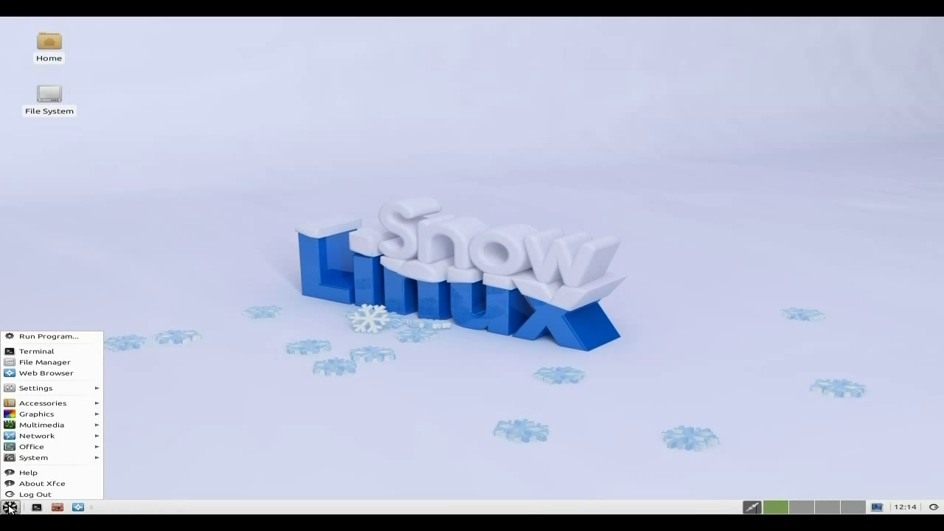
mouse_move(41, 465)
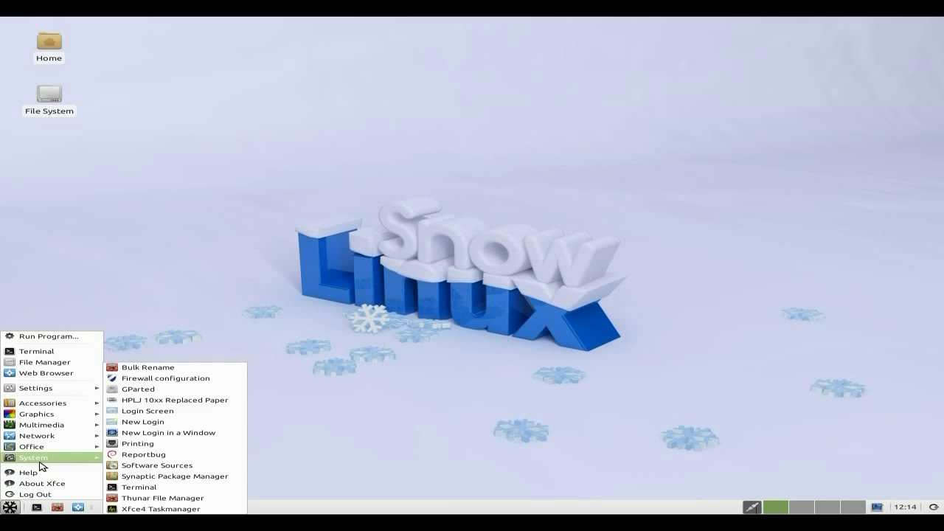
mouse_move(52, 405)
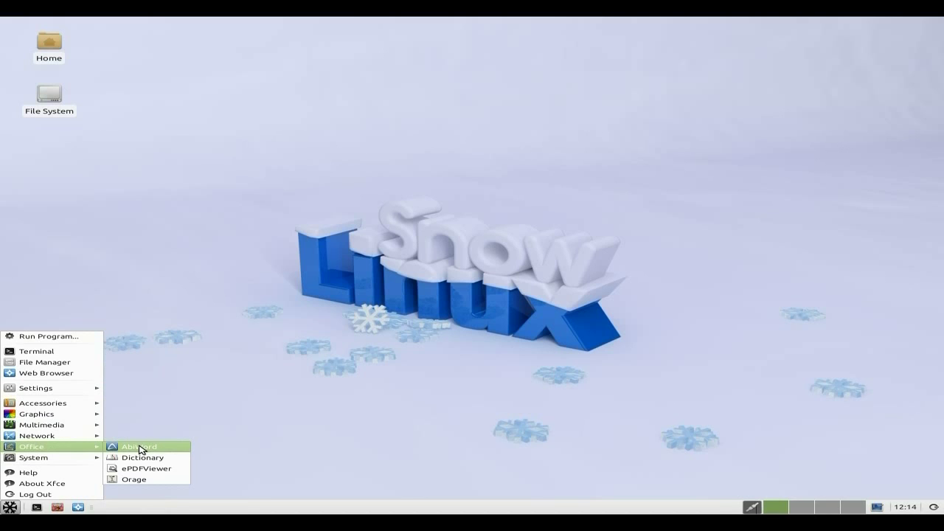
- Launch AbiWord, check its version 2.8.2 under Help > About, and close the box
left_click(142, 447)
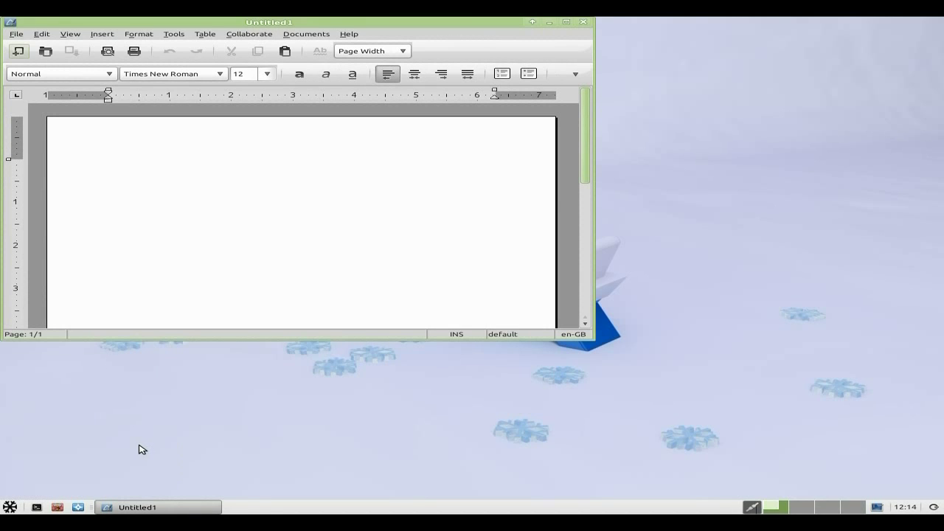
left_click(350, 36)
left_click(379, 110)
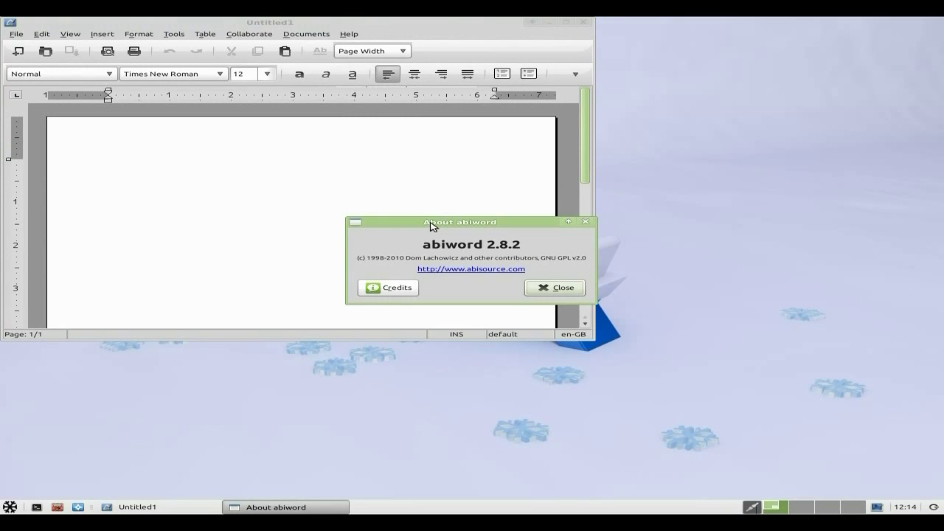
left_click_drag(430, 223, 483, 256)
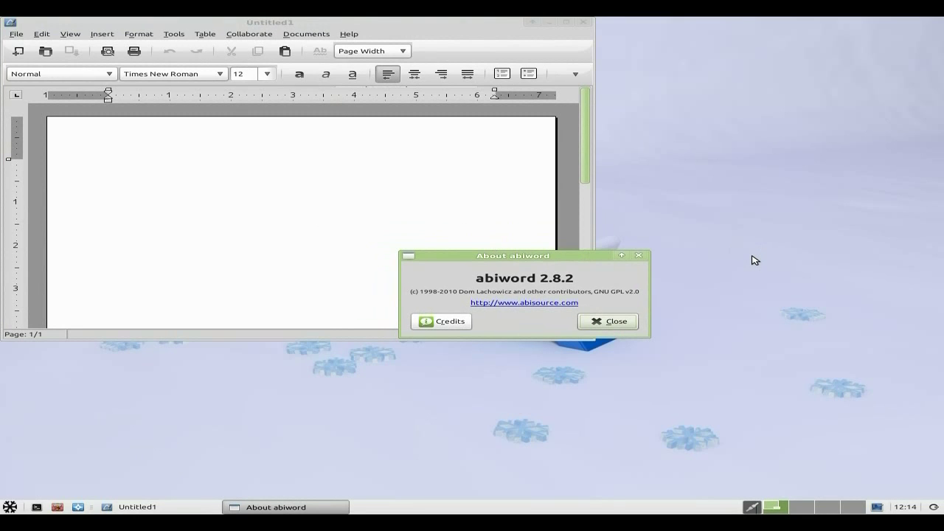
left_click(617, 322)
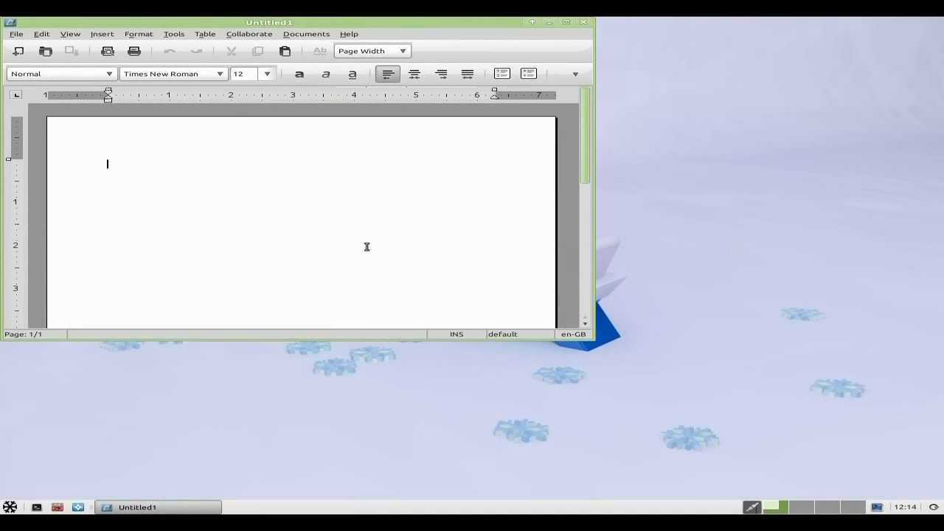
- Close AbiWord and bring up the System list in the applications menu
left_click(583, 22)
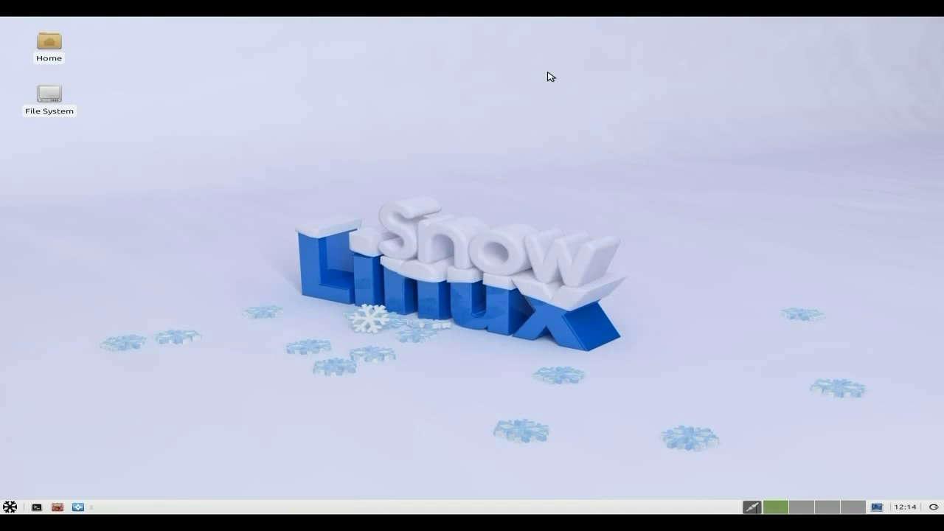
left_click(10, 506)
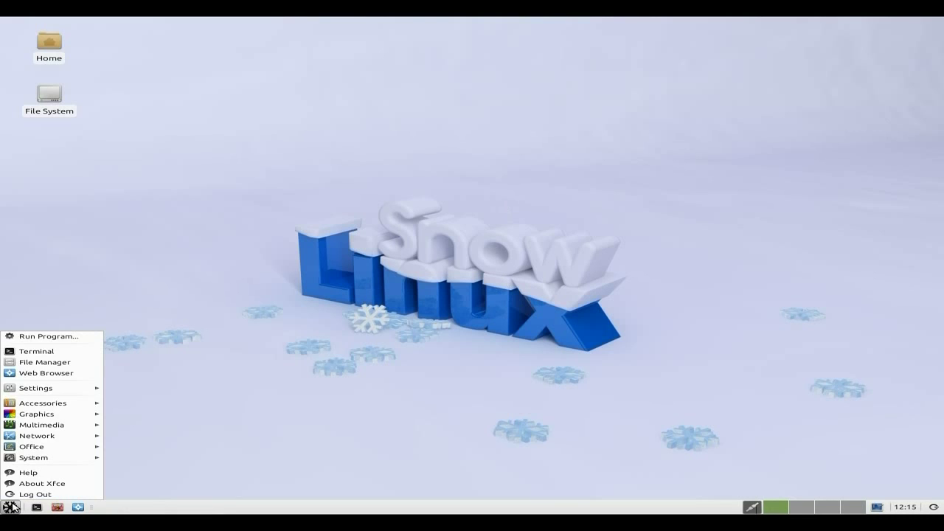
mouse_move(35, 459)
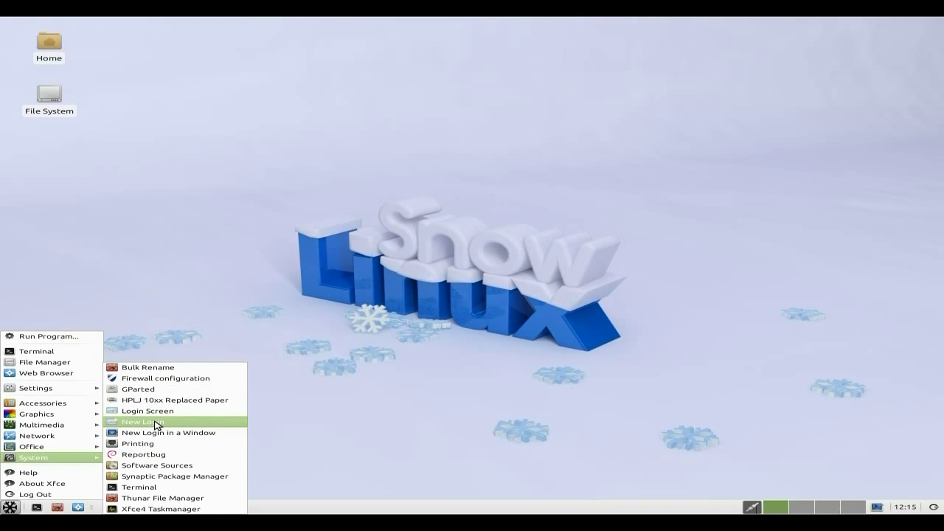
- Start Synaptic with the administrator password and search the packages for gnumeric
left_click(161, 477)
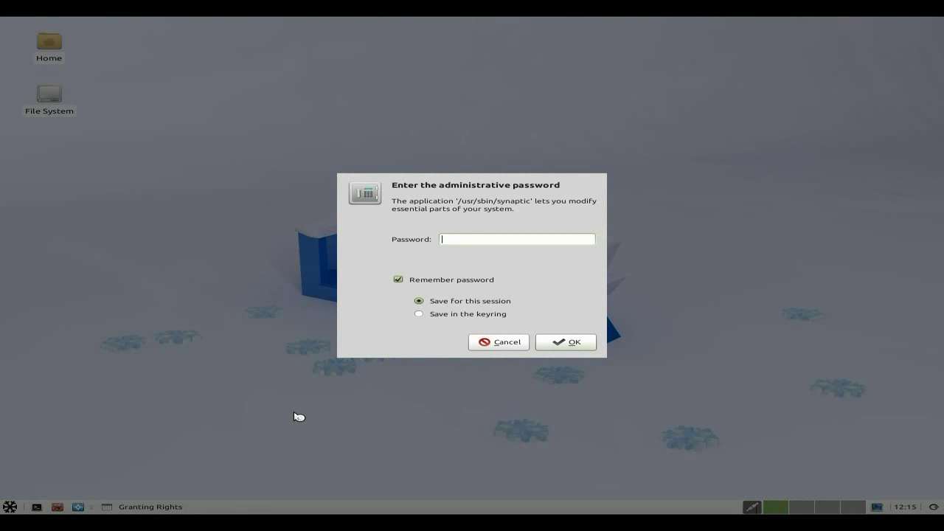
key("Return")
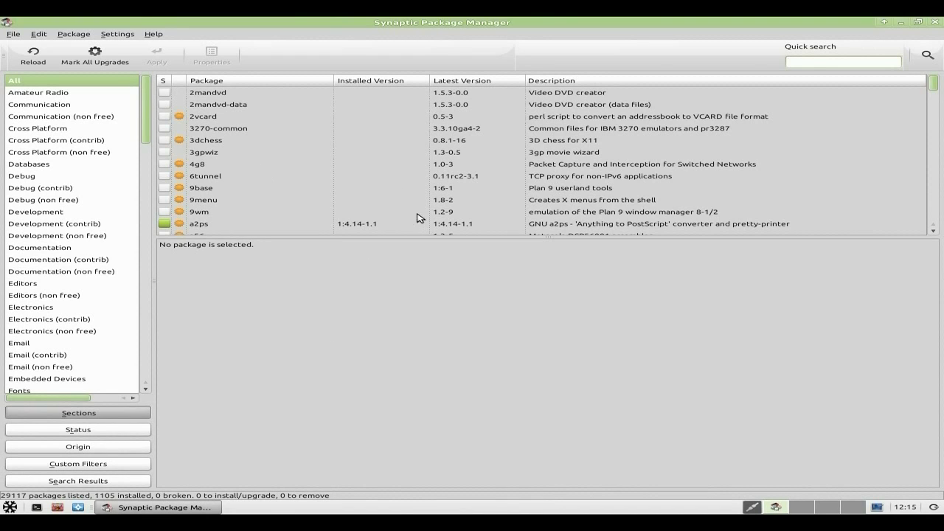
left_click(927, 56)
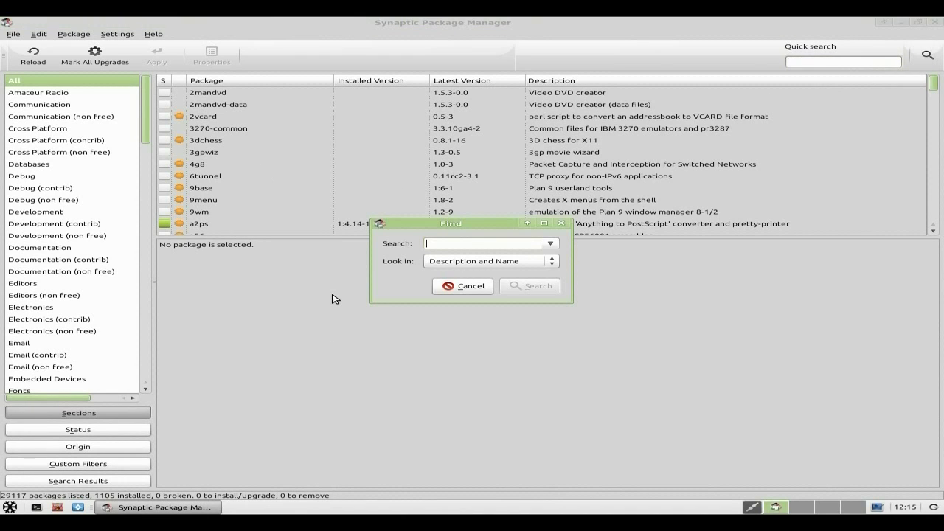
type("gnumeric")
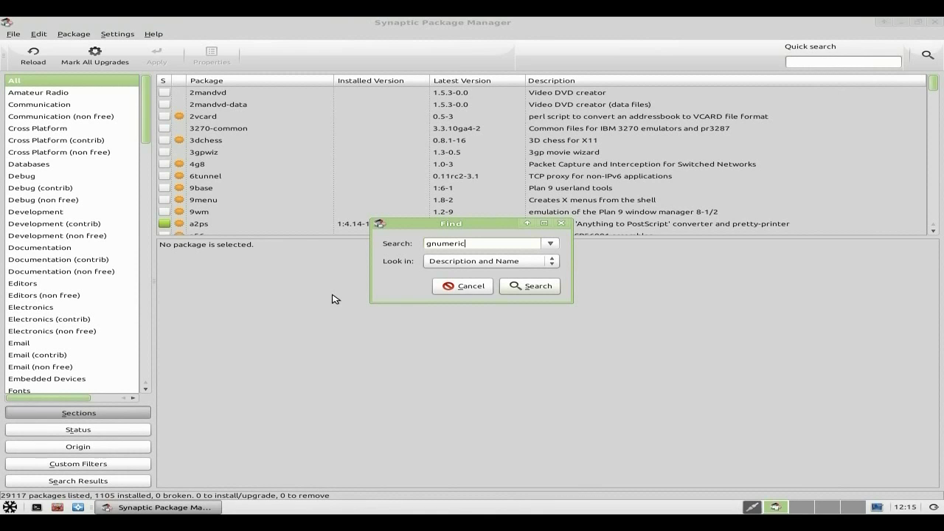
key("Return")
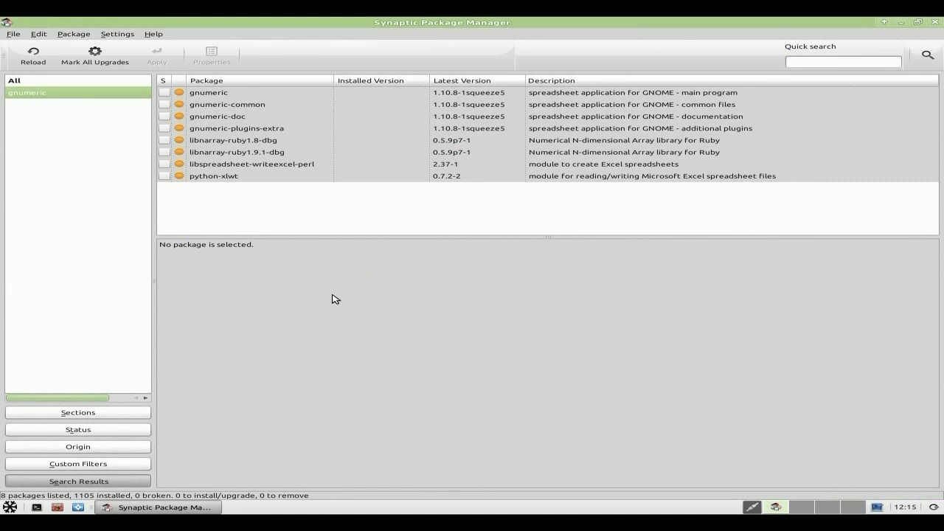
- Mark gnumeric and its dependencies for installation and apply the 9 new packages
left_click(168, 94)
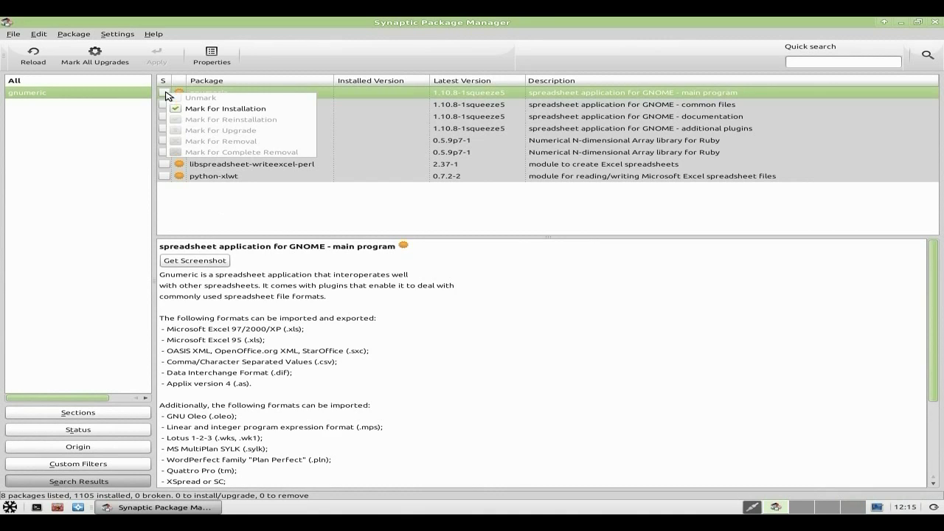
left_click(236, 108)
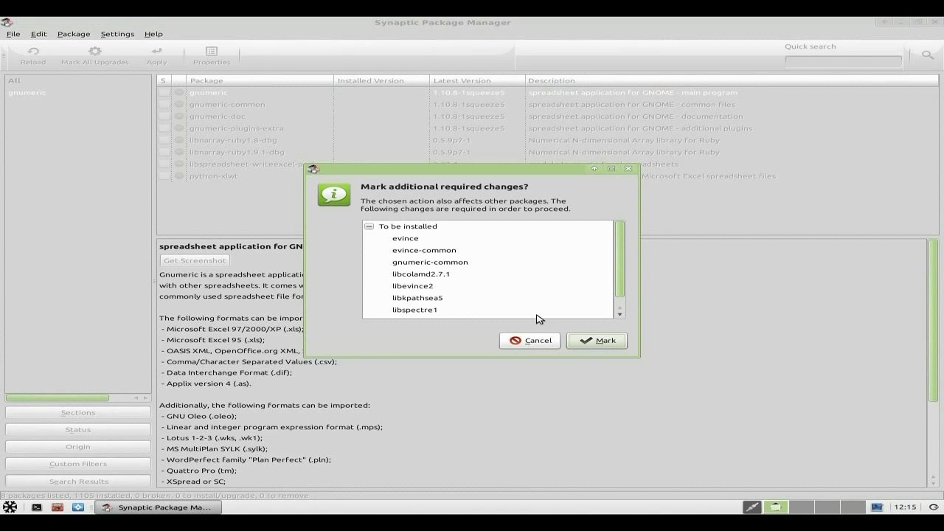
left_click(587, 340)
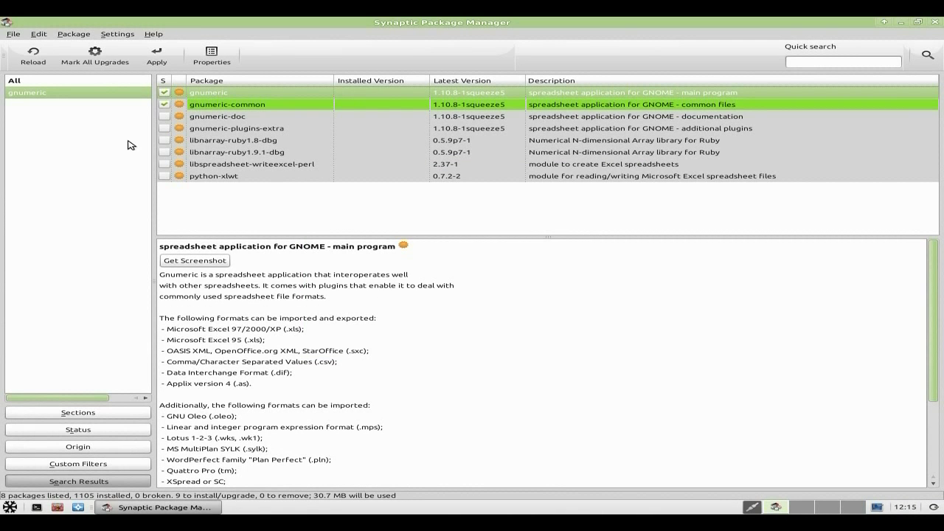
left_click(153, 62)
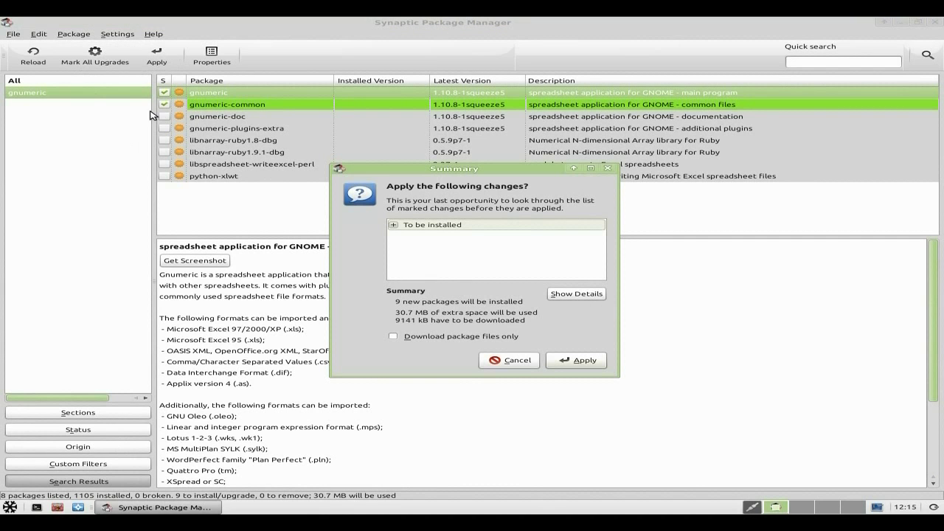
left_click(590, 361)
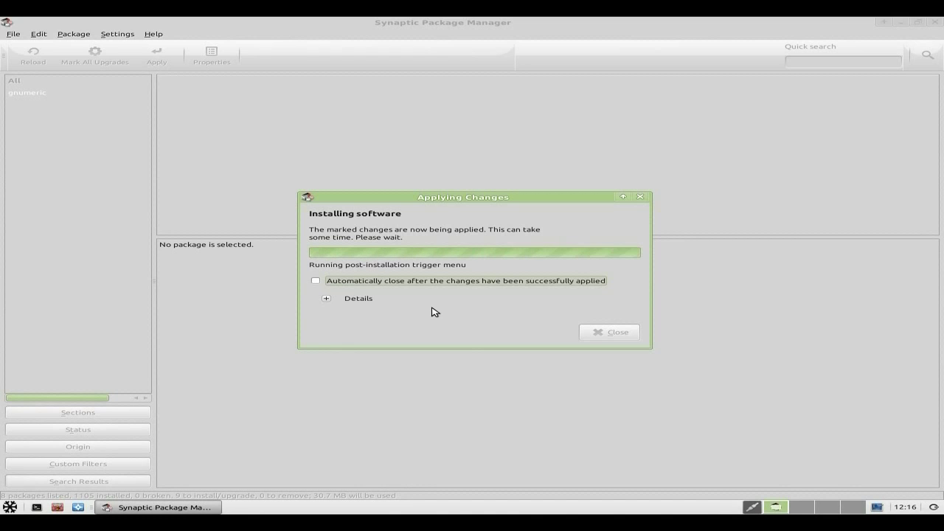
left_click(592, 305)
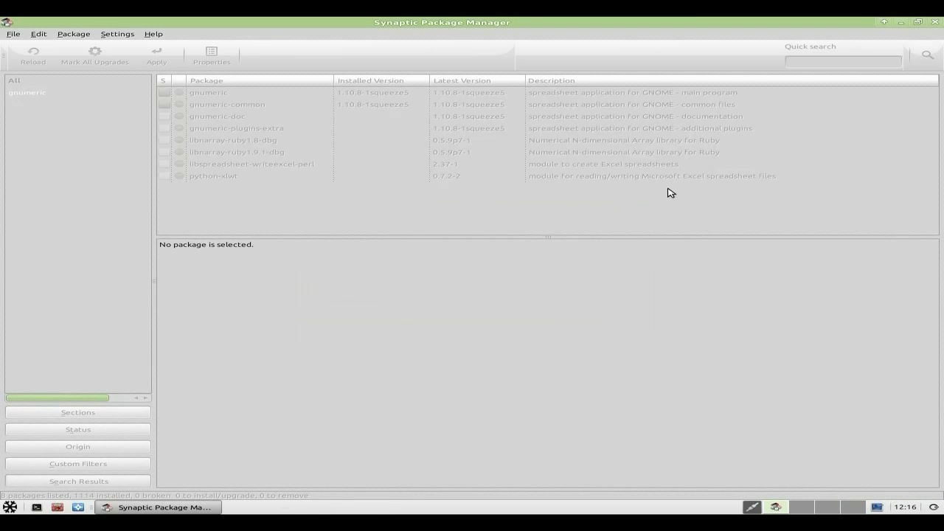
left_click(934, 23)
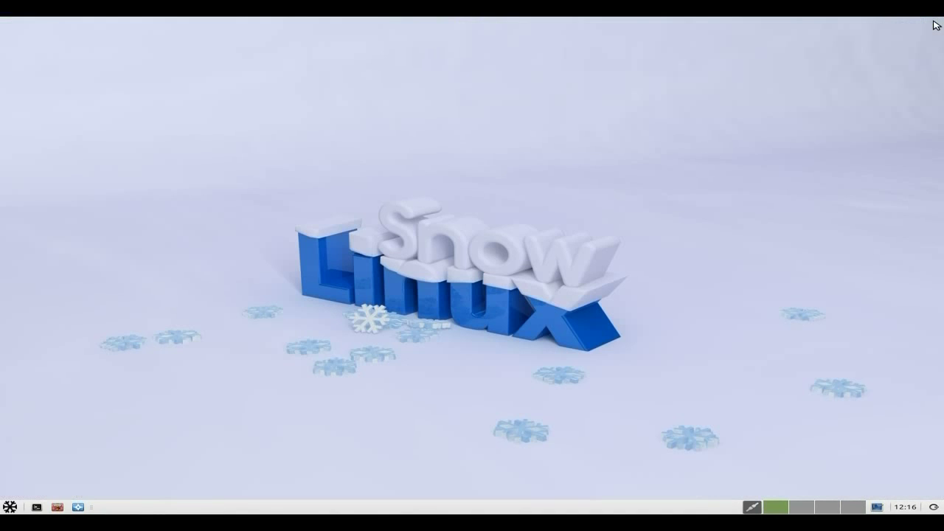
left_click(9, 507)
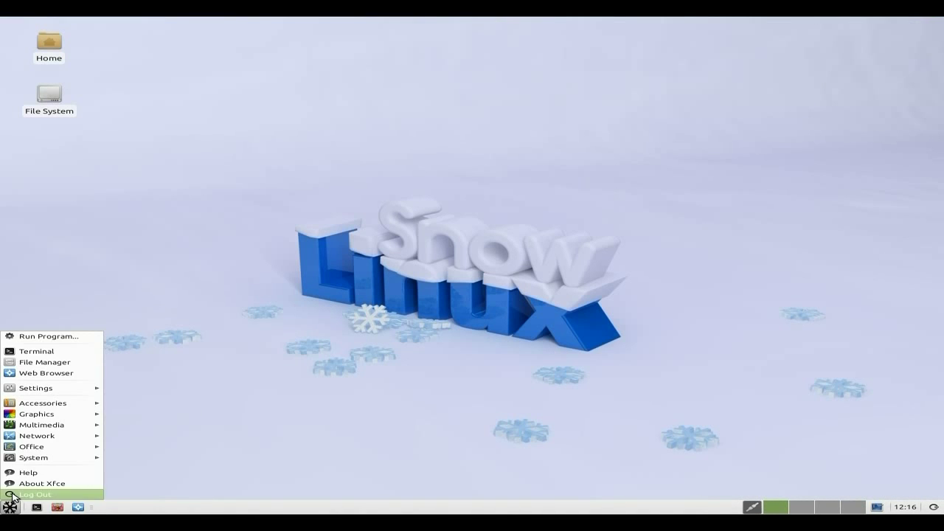
mouse_move(41, 447)
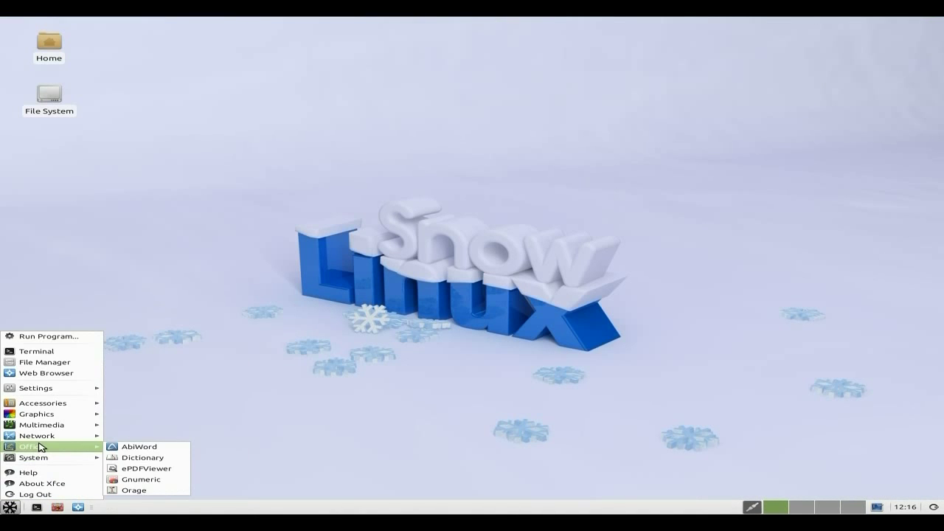
left_click(148, 480)
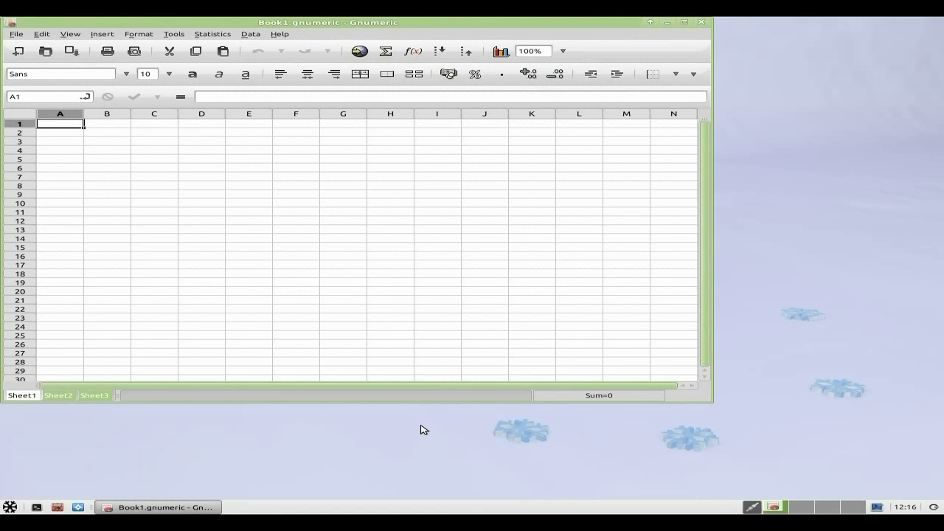
left_click(688, 25)
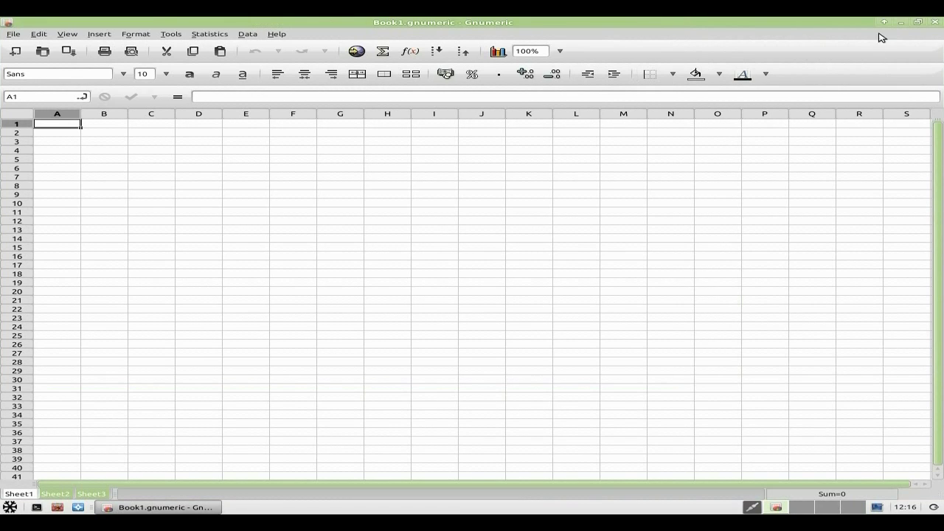
left_click(935, 22)
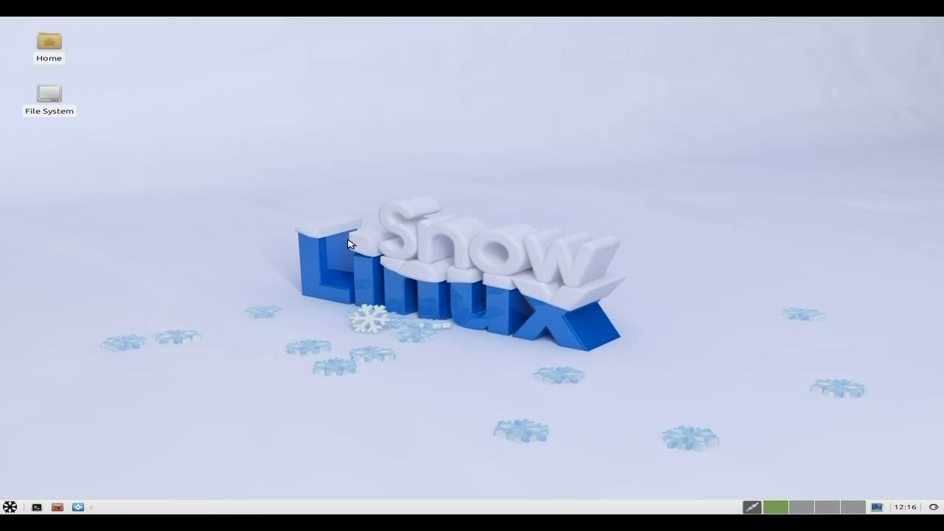